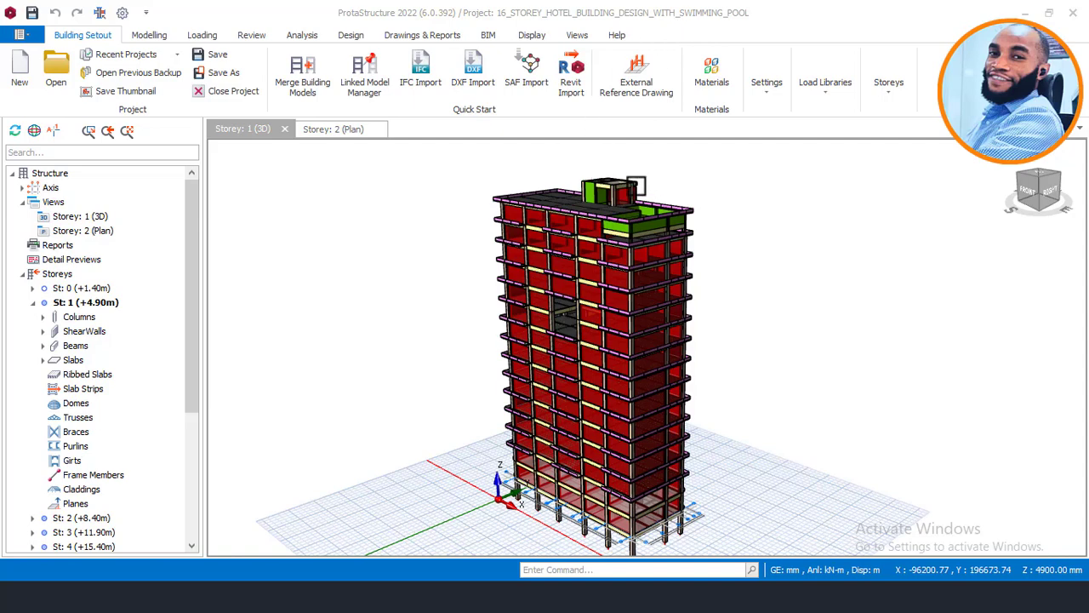
# Open Building Analysis settings showing default C20/25 concrete and Grade 410 reinforcement, moved aside from the model.
pyautogui.scroll(2, 635, 176)
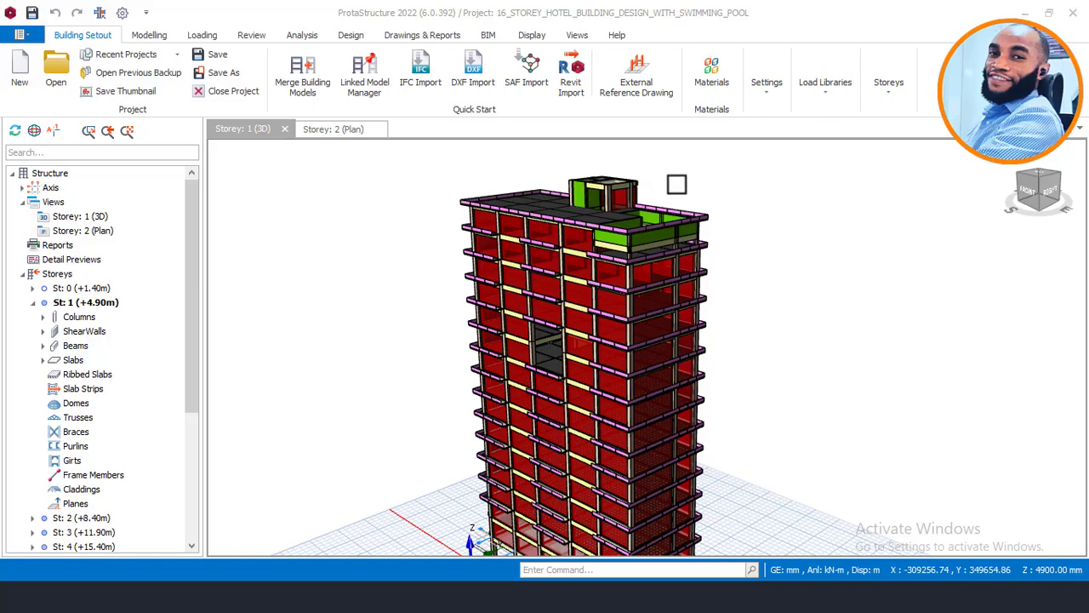
pyautogui.moveTo(664, 204)
pyautogui.mouseDown(button='middle')
pyautogui.moveTo(650, 213)
pyautogui.moveTo(740, 208)
pyautogui.moveTo(556, 200)
pyautogui.moveTo(735, 211)
pyautogui.moveTo(676, 213)
pyautogui.mouseUp(button='middle')
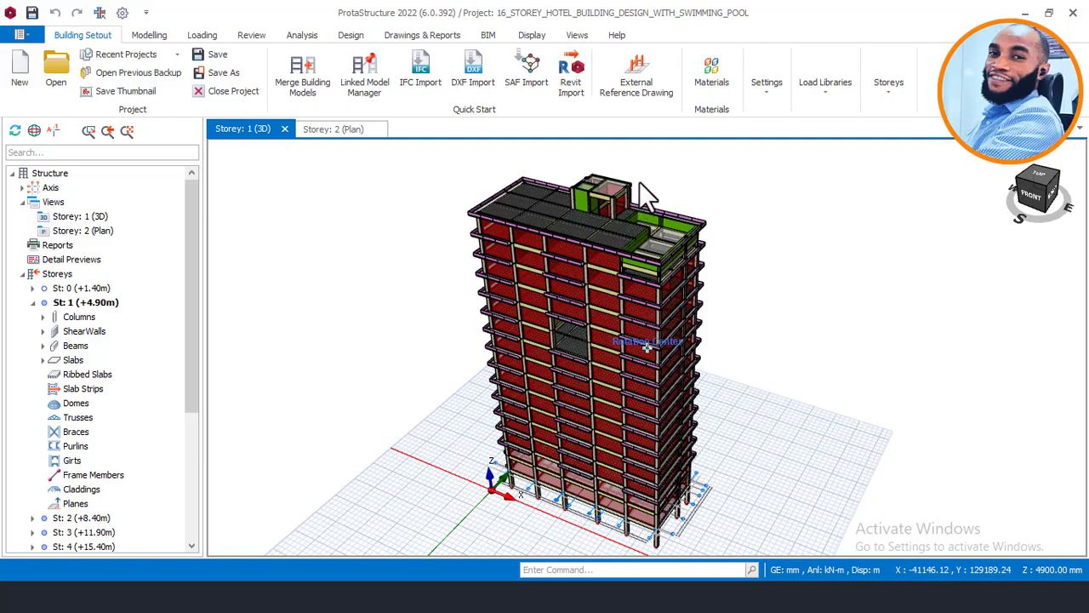
pyautogui.scroll(2, 639, 182)
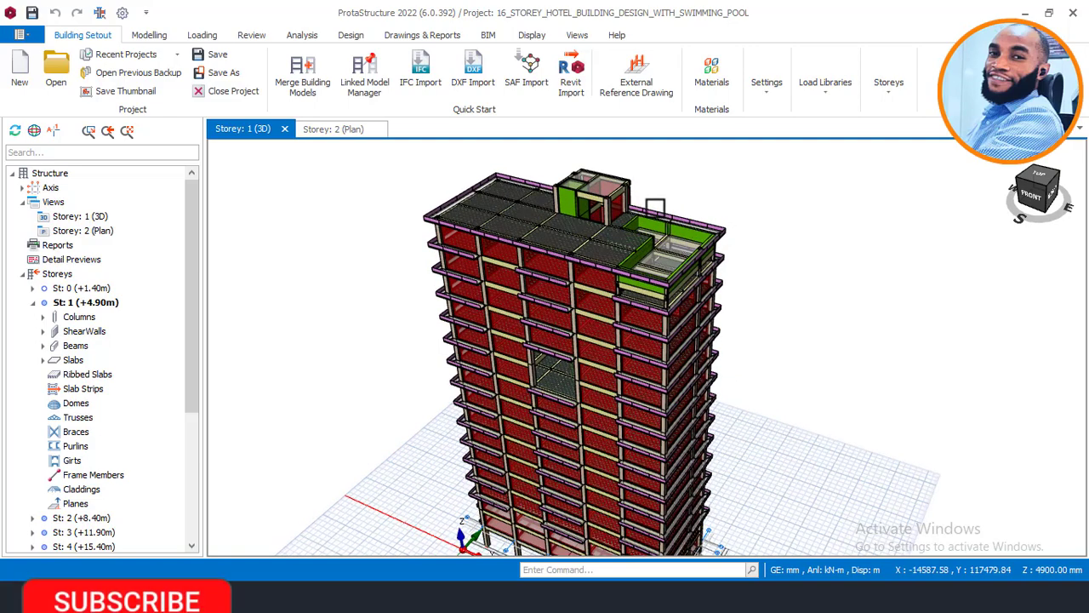
pyautogui.moveTo(722, 236)
pyautogui.mouseDown(button='middle')
pyautogui.moveTo(681, 246)
pyautogui.moveTo(595, 214)
pyautogui.mouseUp(button='middle')
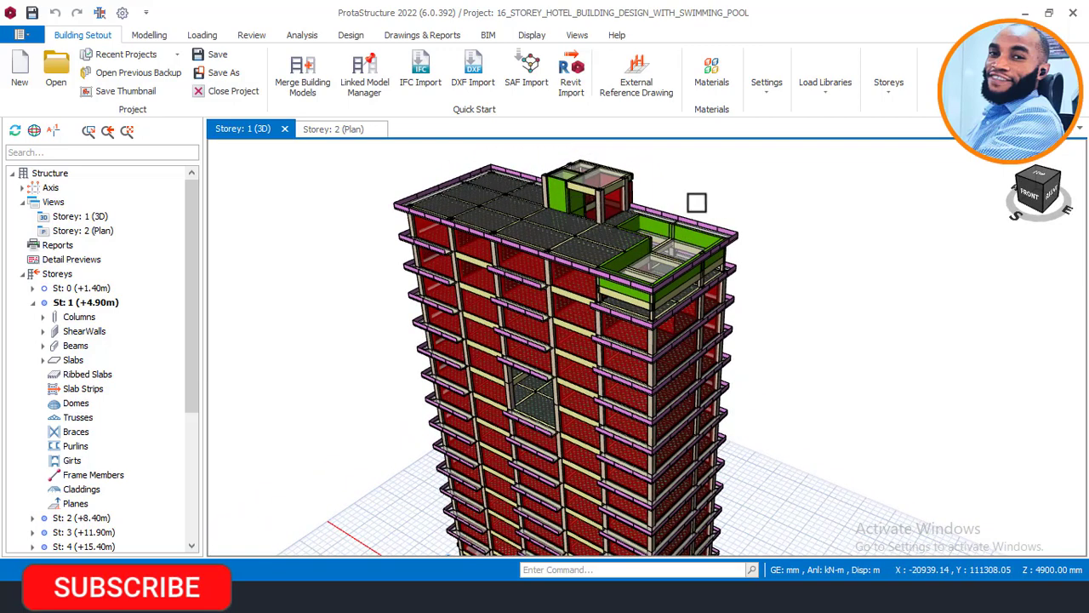
pyautogui.click(307, 36)
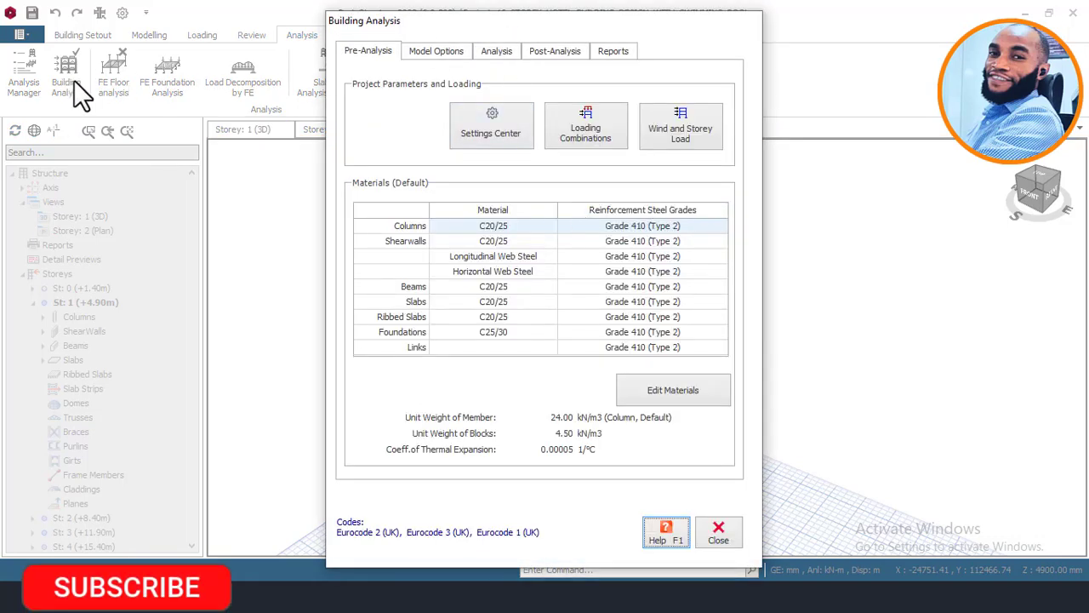
pyautogui.moveTo(499, 24); pyautogui.dragTo(429, 28)
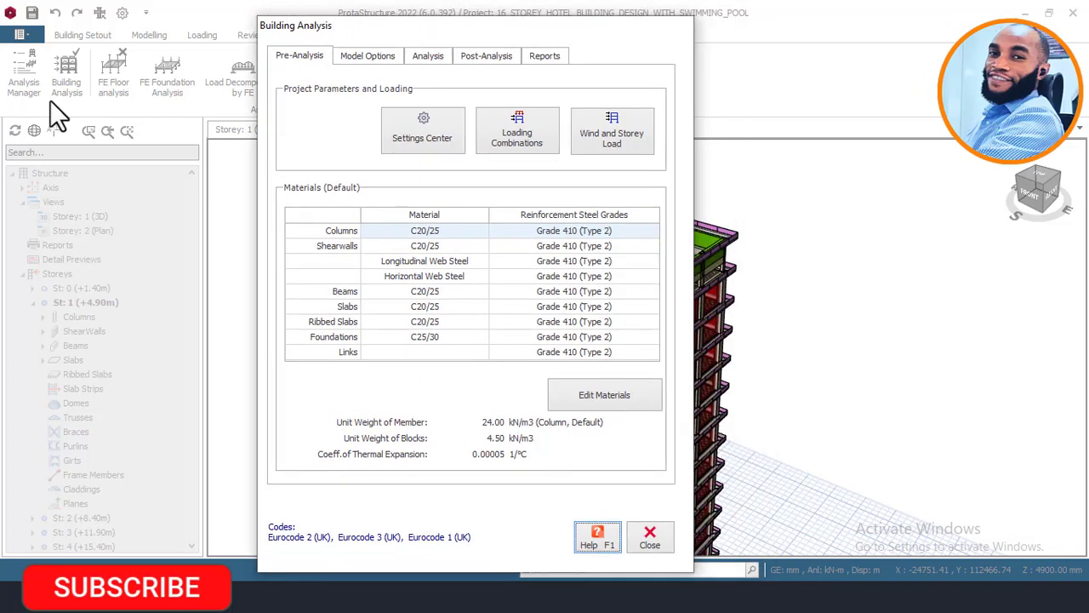
# Start the building analysis run so its preliminary checks begin.
pyautogui.click(429, 58)
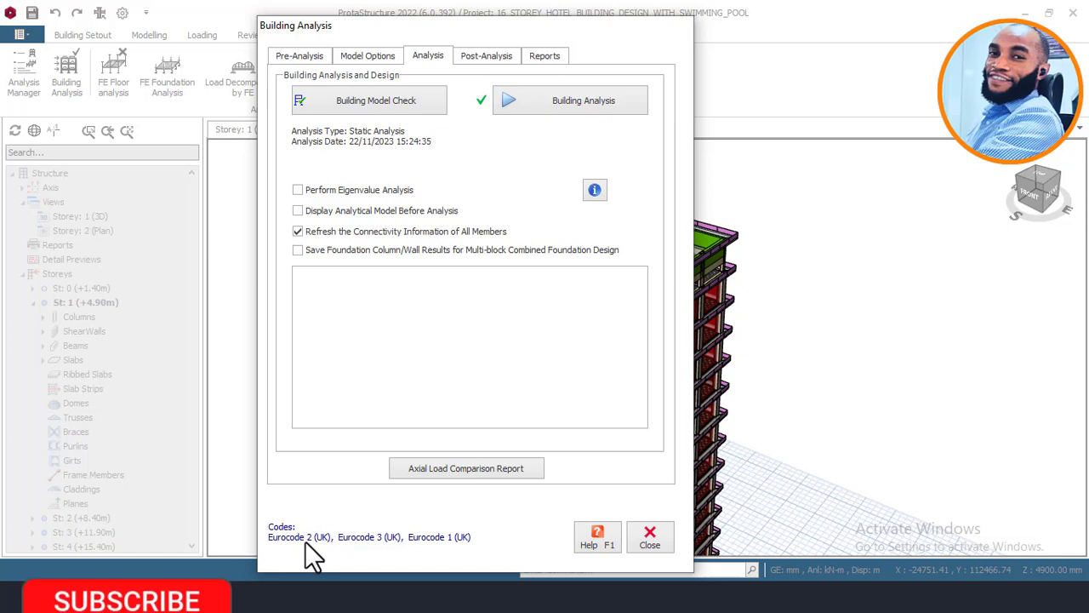
pyautogui.click(557, 103)
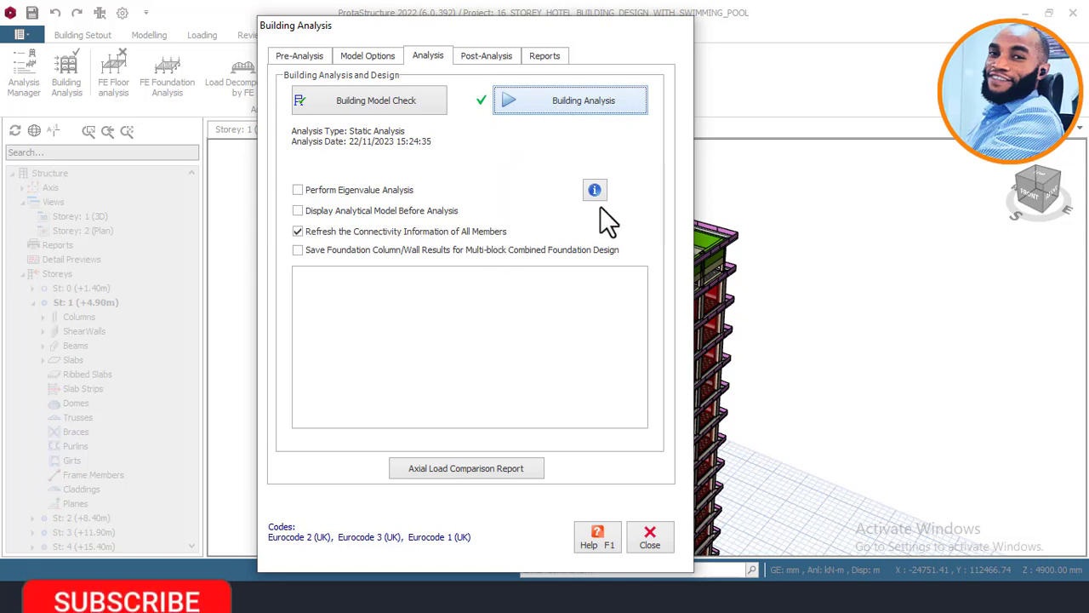
pyautogui.click(570, 107)
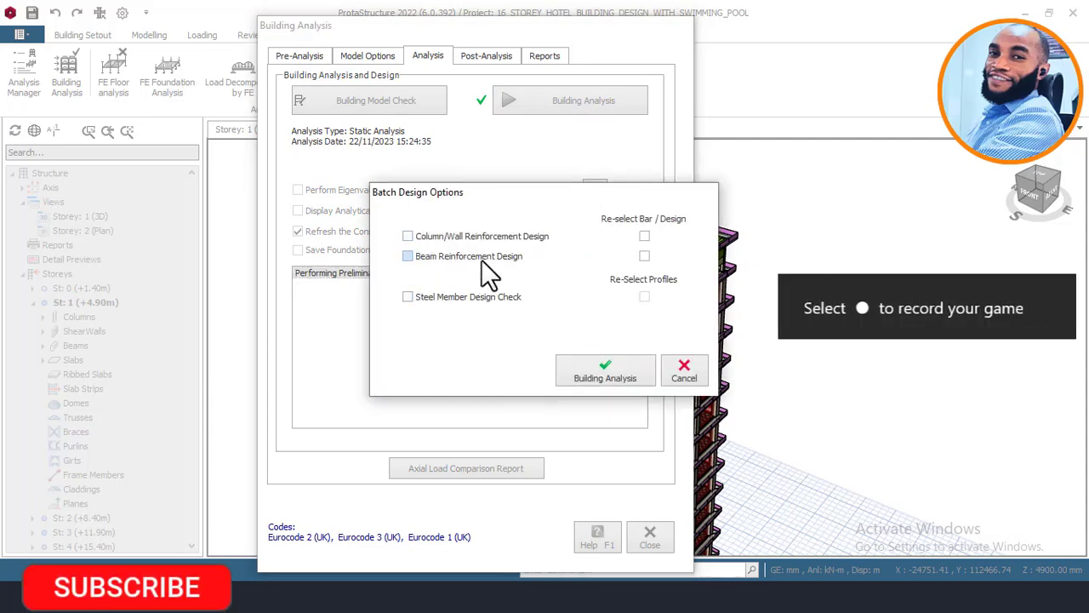
# Enable Column/Wall and Beam Reinforcement Design with Re-select Bar for each, then run Building Analysis.
pyautogui.moveTo(485, 196); pyautogui.dragTo(429, 197)
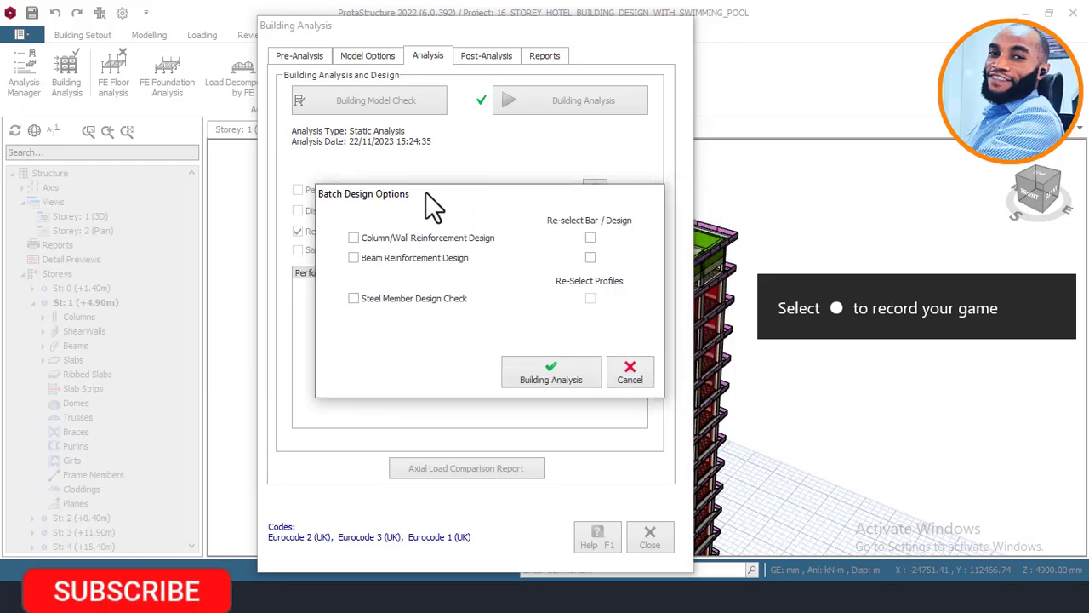
pyautogui.click(378, 239)
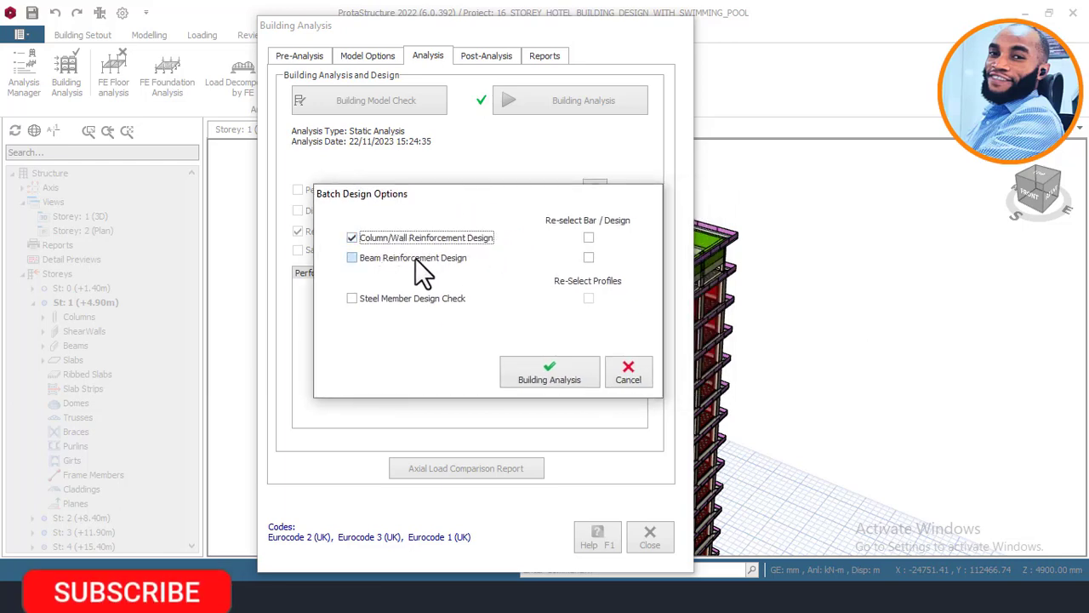
pyautogui.click(414, 258)
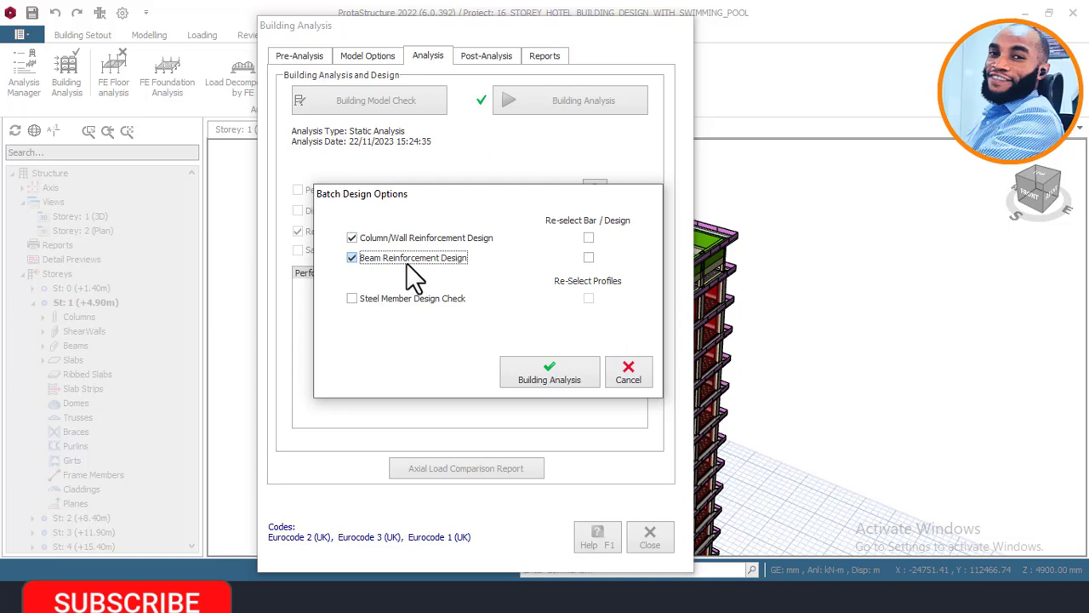
pyautogui.click(589, 238)
pyautogui.click(589, 257)
pyautogui.click(542, 377)
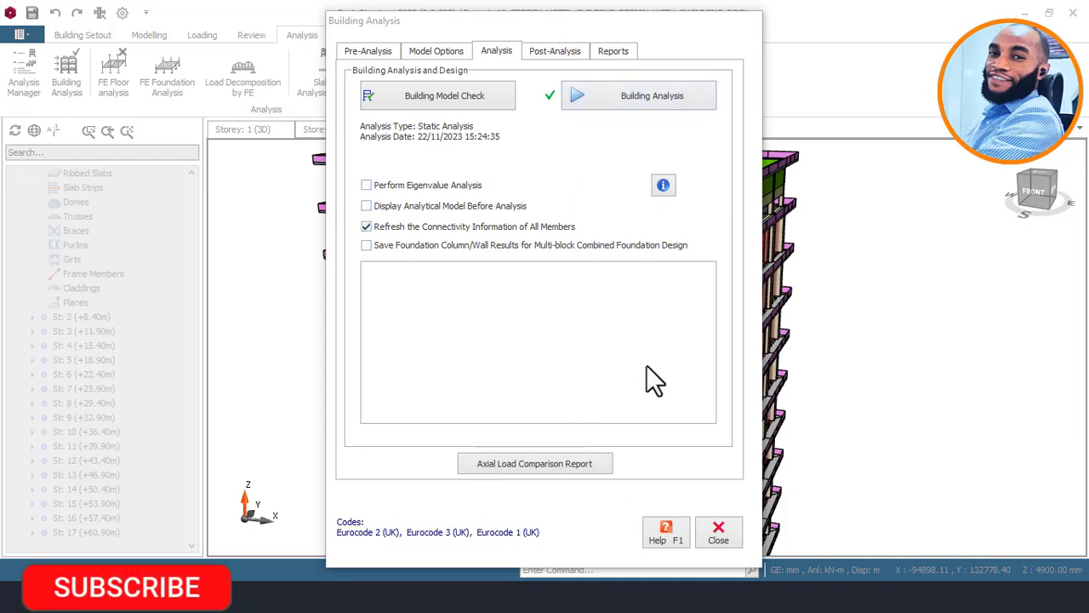
# Close the Building Analysis window after the analysis finishes.
pyautogui.click(720, 533)
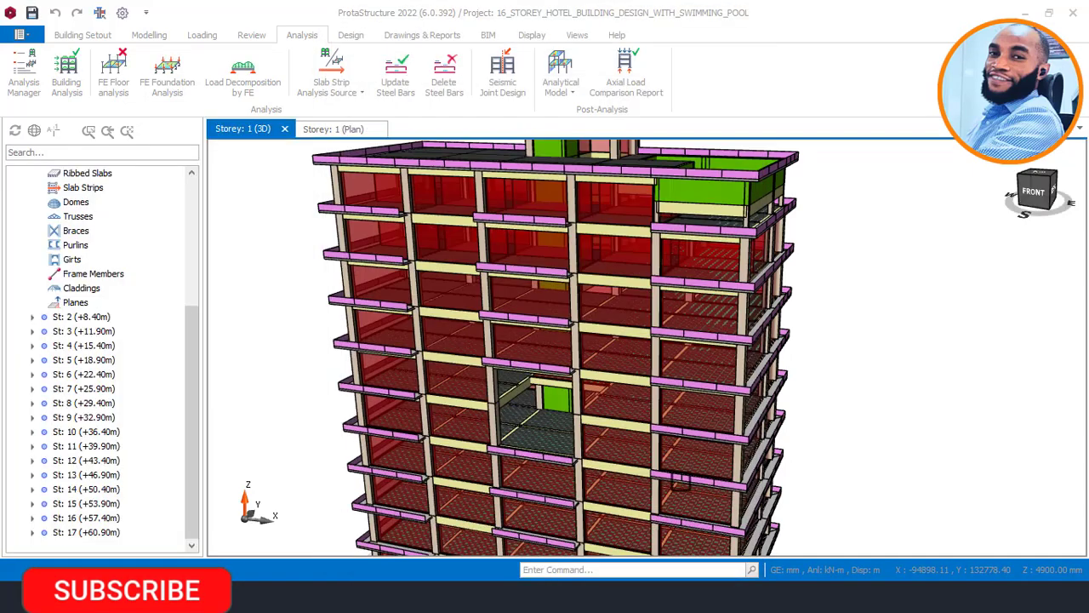
# Zoom out and orbit to see the whole 16-storey tower's roof and penthouse from above.
pyautogui.moveTo(619, 320)
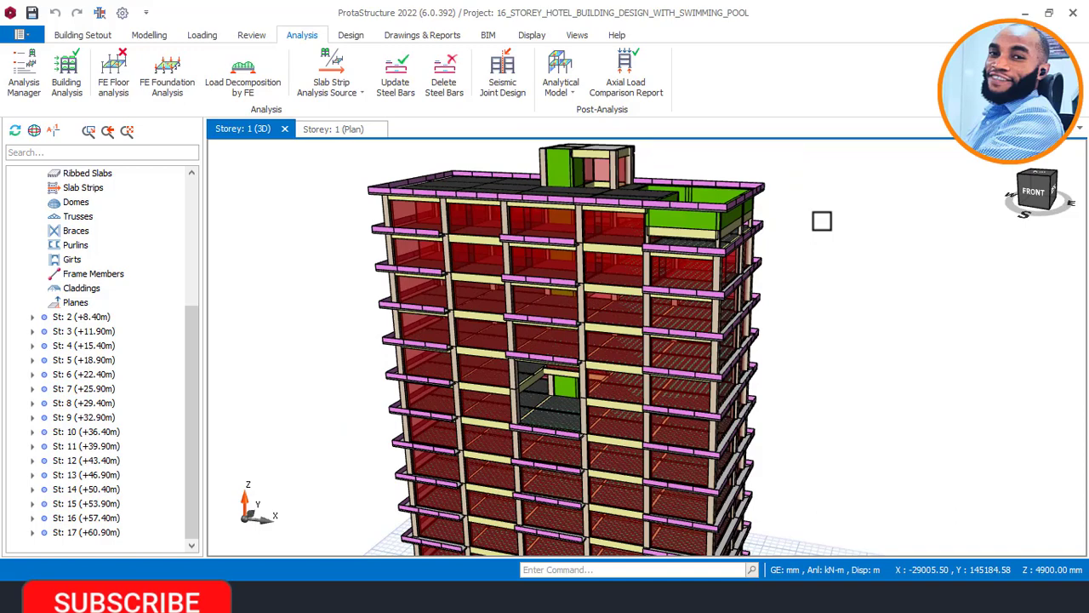
pyautogui.scroll(-2, 672, 227)
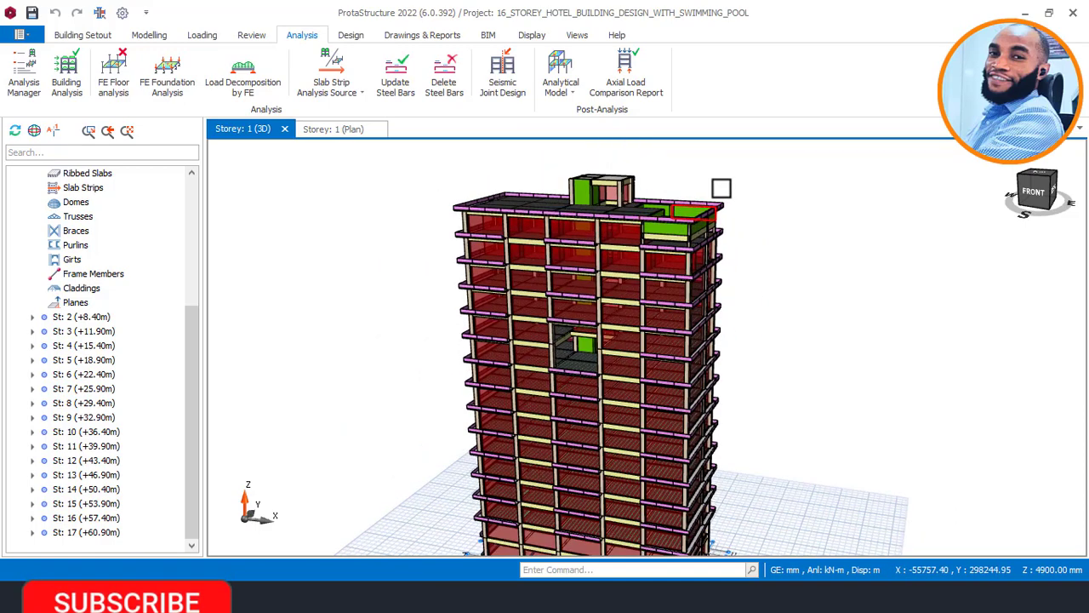
pyautogui.moveTo(721, 188); pyautogui.dragTo(719, 207, button='middle')
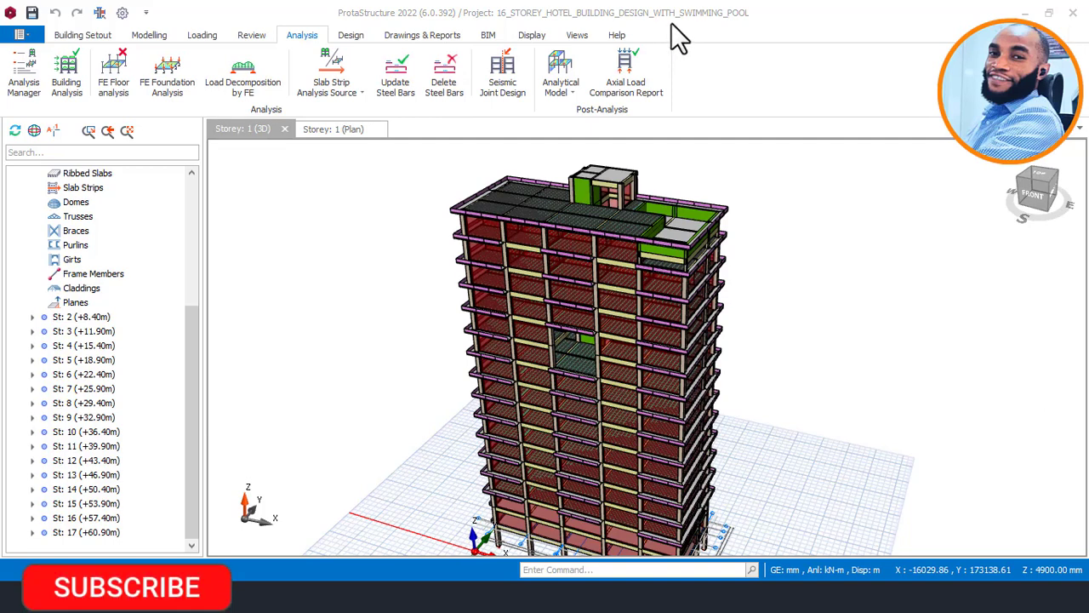
# Recolour the 3D model by Design Status through Visual Interrogation.
pyautogui.click(531, 36)
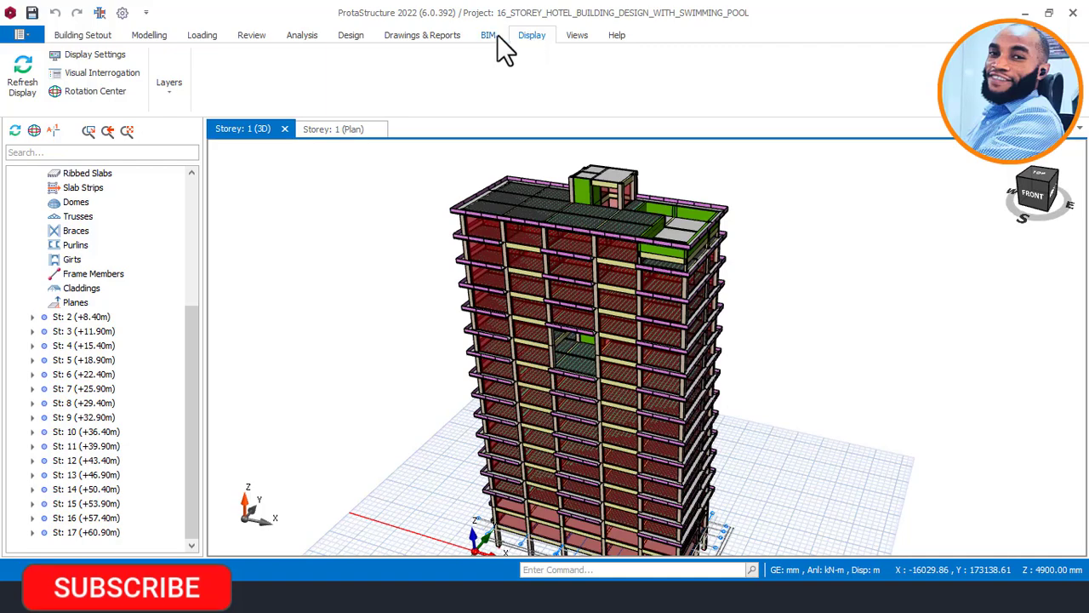
pyautogui.click(94, 72)
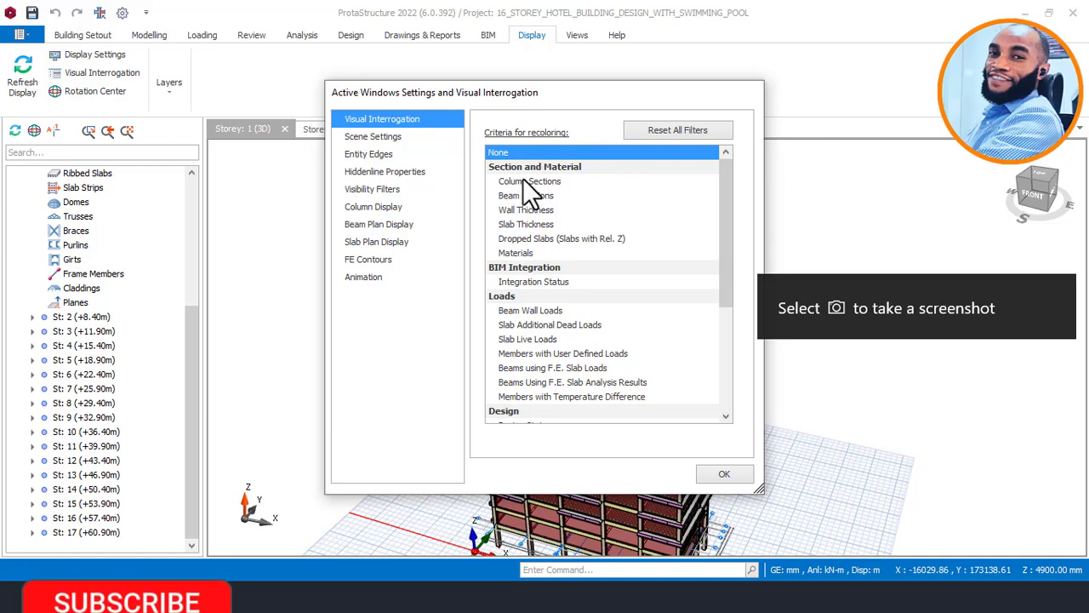
pyautogui.scroll(-2, 539, 228)
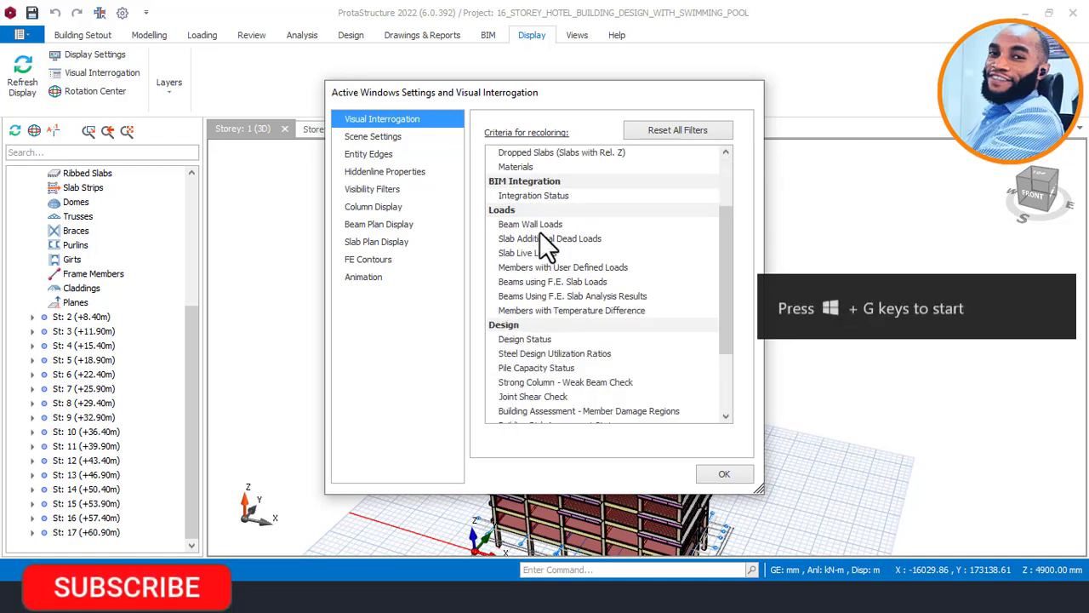
pyautogui.click(530, 339)
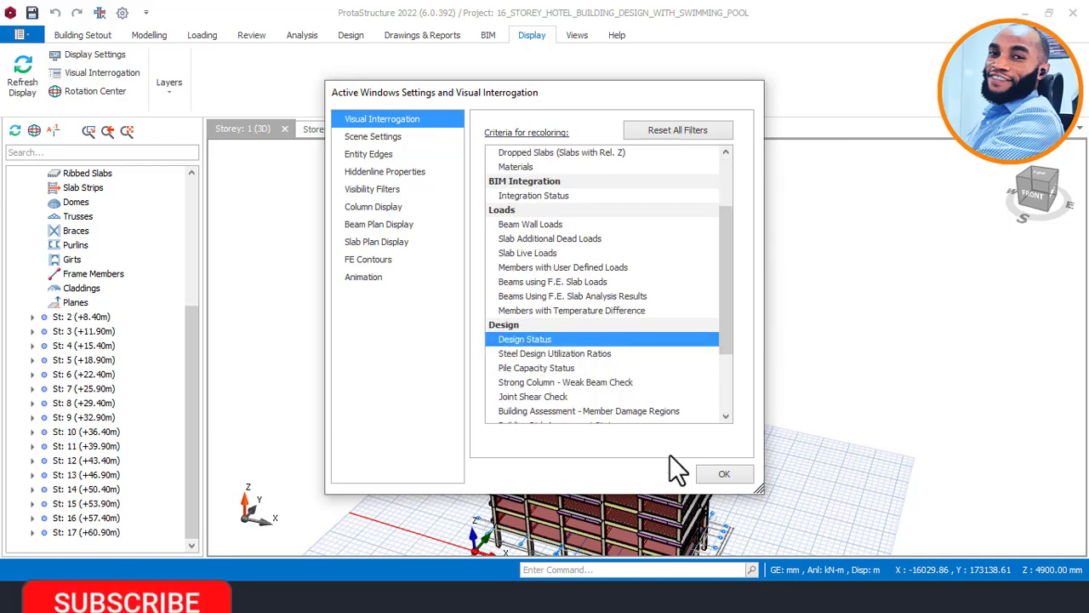
pyautogui.click(726, 474)
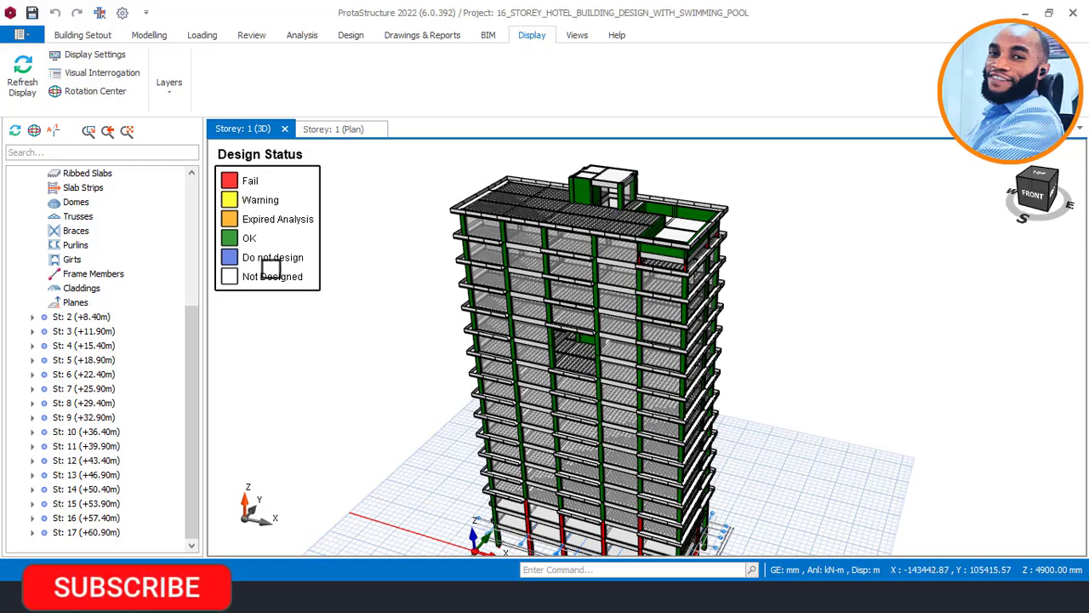
# Zoom and orbit around the tower to inspect the red failing lower-storey columns.
pyautogui.scroll(3, 626, 181)
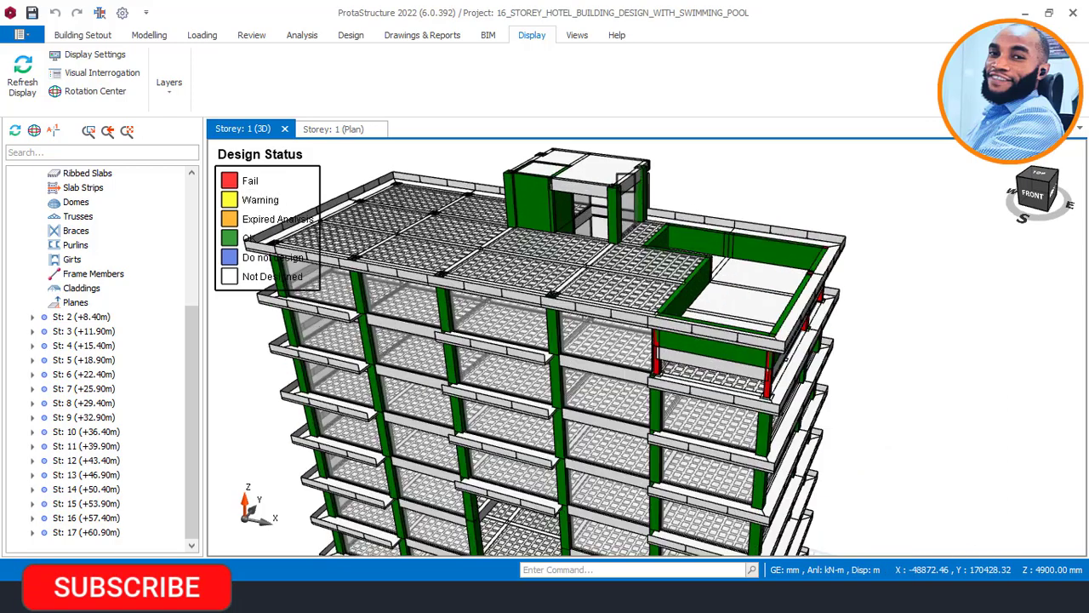
pyautogui.moveTo(726, 230)
pyautogui.mouseDown(button='middle')
pyautogui.moveTo(687, 243)
pyautogui.moveTo(681, 214)
pyautogui.moveTo(758, 190)
pyautogui.moveTo(756, 211)
pyautogui.moveTo(705, 195)
pyautogui.moveTo(740, 190)
pyautogui.moveTo(740, 244)
pyautogui.mouseUp(button='middle')
pyautogui.moveTo(740, 352); pyautogui.dragTo(781, 340, button='middle')
pyautogui.scroll(2, 770, 343)
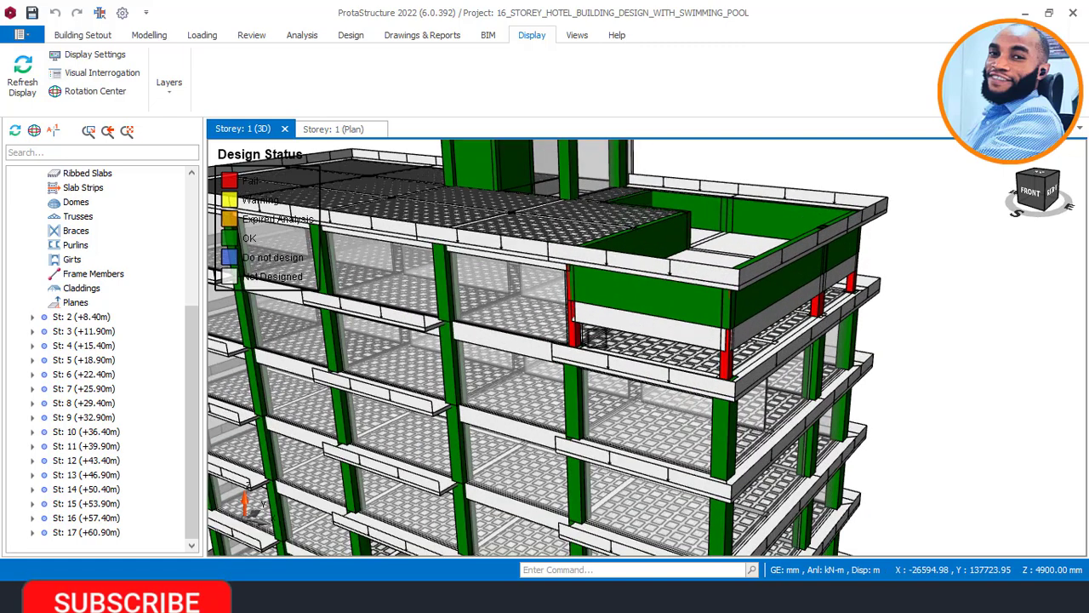
pyautogui.scroll(1, 749, 340)
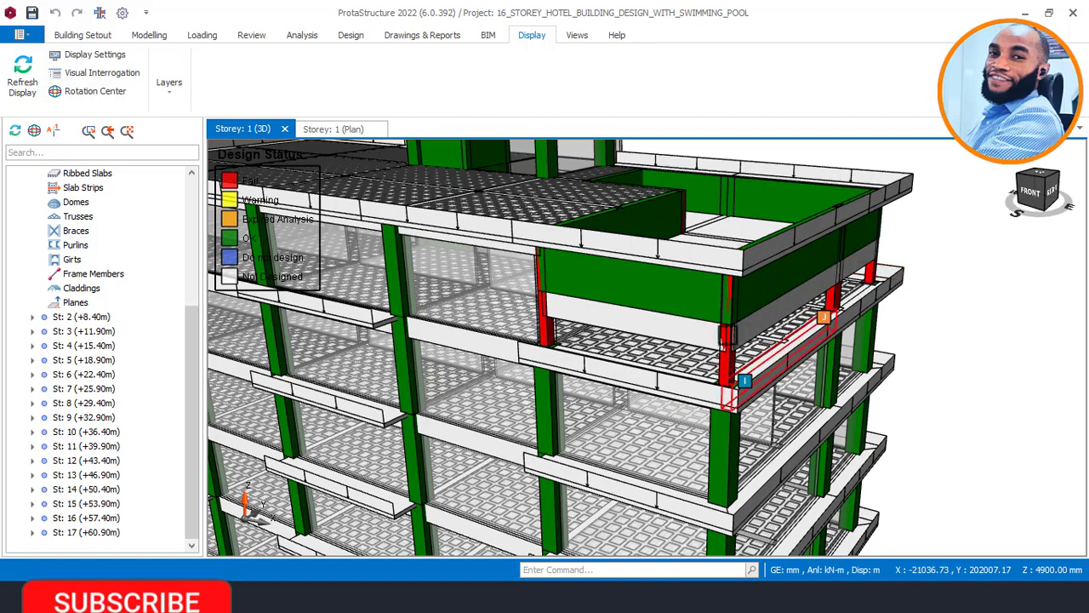
pyautogui.scroll(-3, 689, 344)
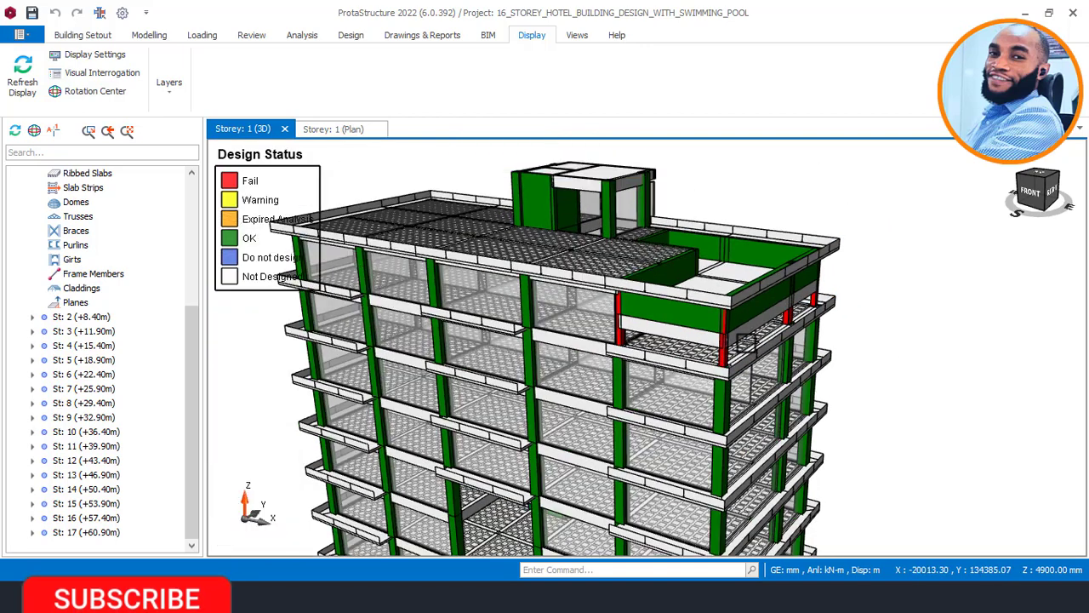
pyautogui.scroll(-5, 715, 295)
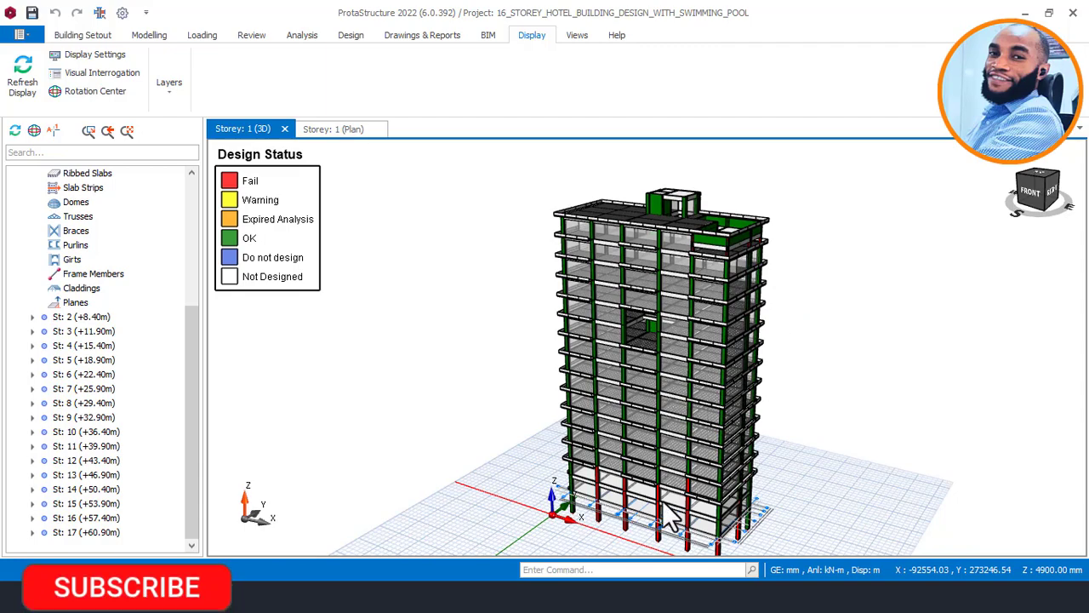
pyautogui.scroll(3, 672, 515)
pyautogui.scroll(3, 672, 329)
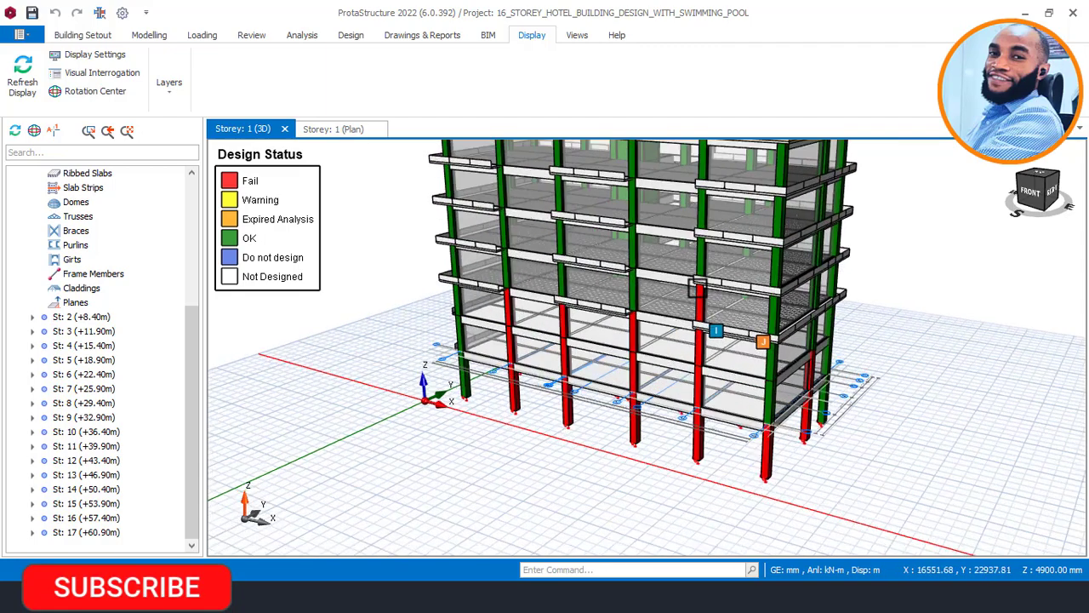
pyautogui.scroll(1, 716, 367)
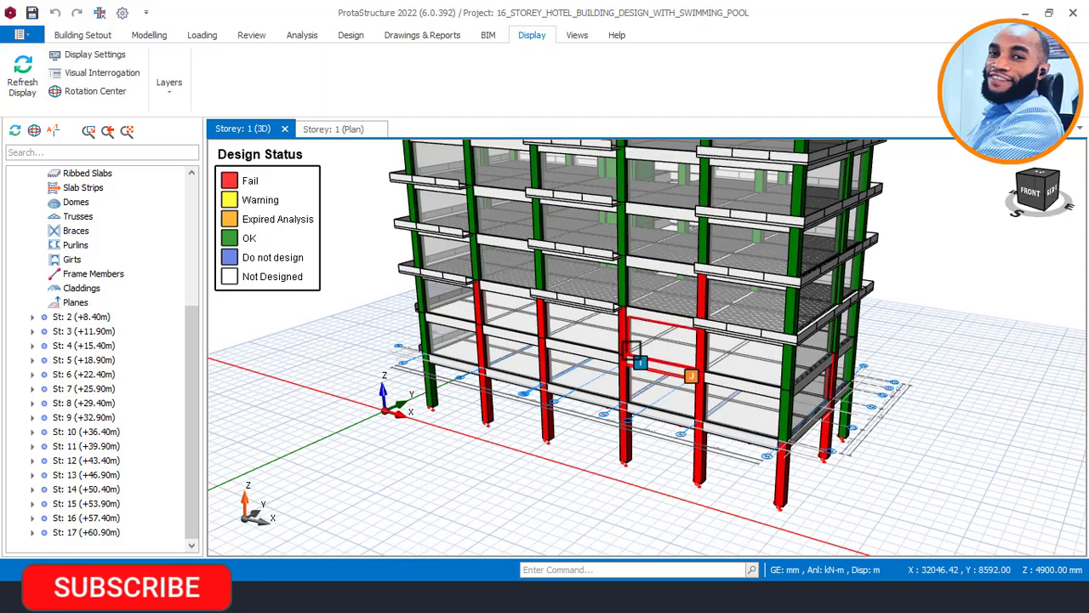
pyautogui.moveTo(672, 418)
pyautogui.mouseDown(button='middle')
pyautogui.moveTo(627, 426)
pyautogui.moveTo(615, 397)
pyautogui.moveTo(733, 415)
pyautogui.mouseUp(button='middle')
pyautogui.scroll(2, 715, 383)
pyautogui.scroll(3, 694, 332)
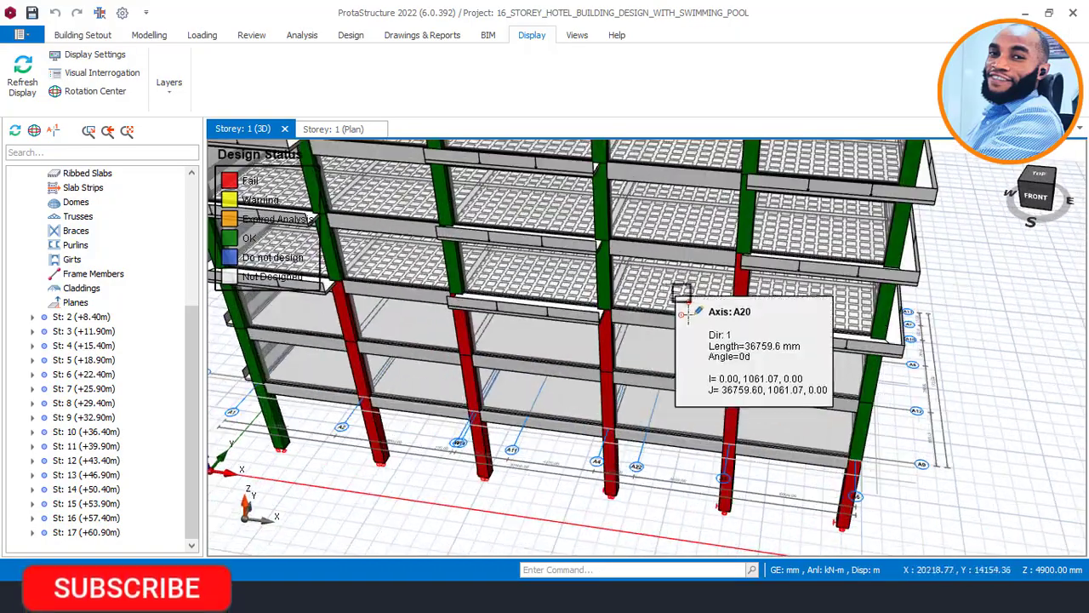
pyautogui.moveTo(690, 315)
pyautogui.mouseDown(button='middle')
pyautogui.moveTo(737, 311)
pyautogui.moveTo(687, 313)
pyautogui.moveTo(689, 323)
pyautogui.moveTo(698, 297)
pyautogui.moveTo(544, 357)
pyautogui.moveTo(645, 285)
pyautogui.moveTo(622, 298)
pyautogui.mouseUp(button='middle')
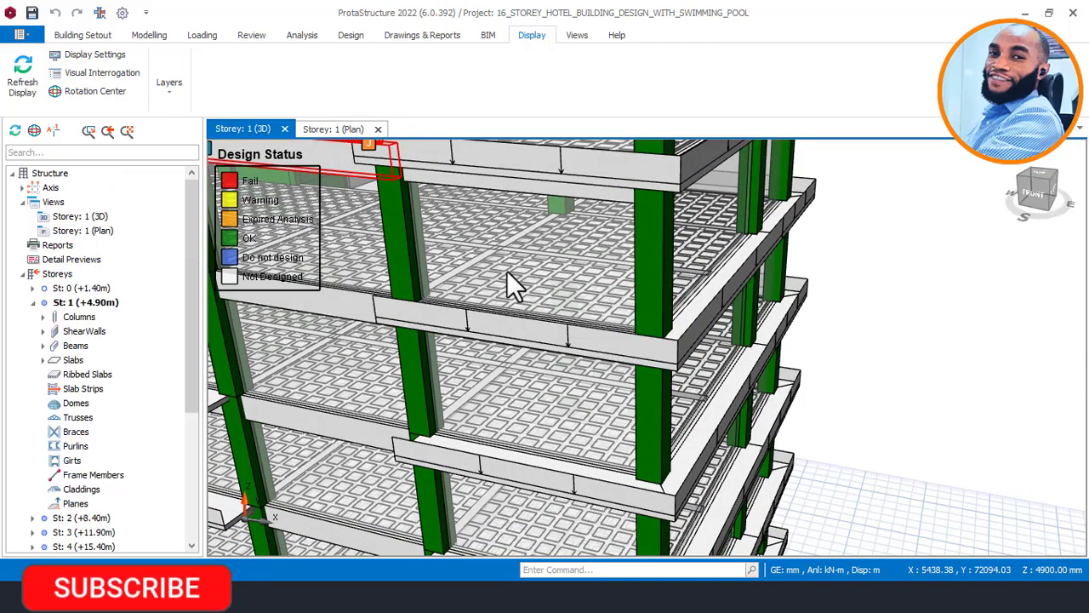
# Colour the Storey 1 plan by Design Status, showing A8 and A9 columns failing and A7 passing.
pyautogui.click(333, 129)
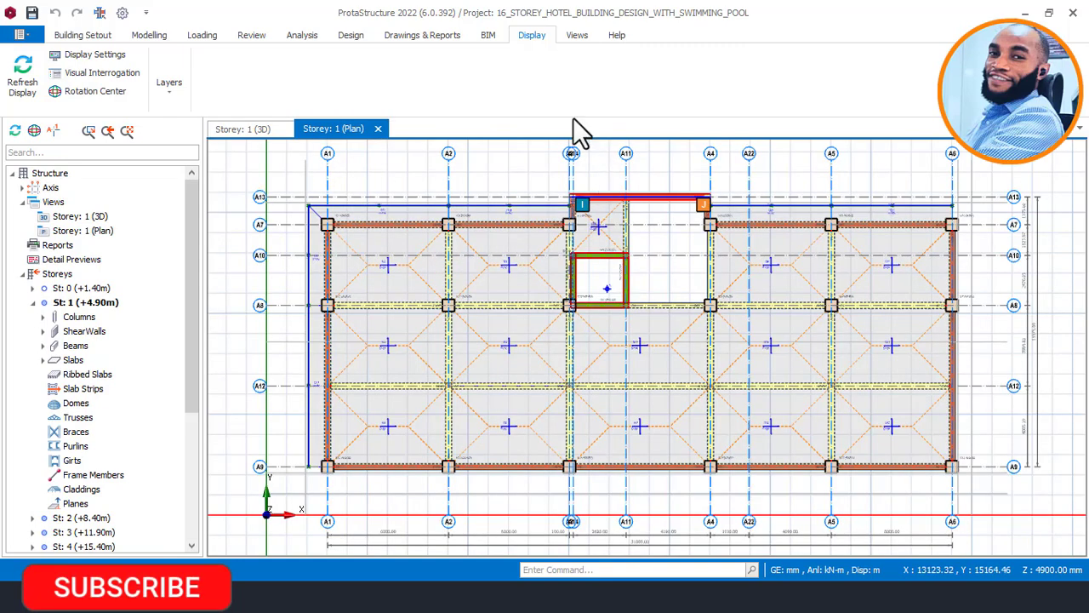
pyautogui.click(98, 74)
pyautogui.scroll(-2, 537, 281)
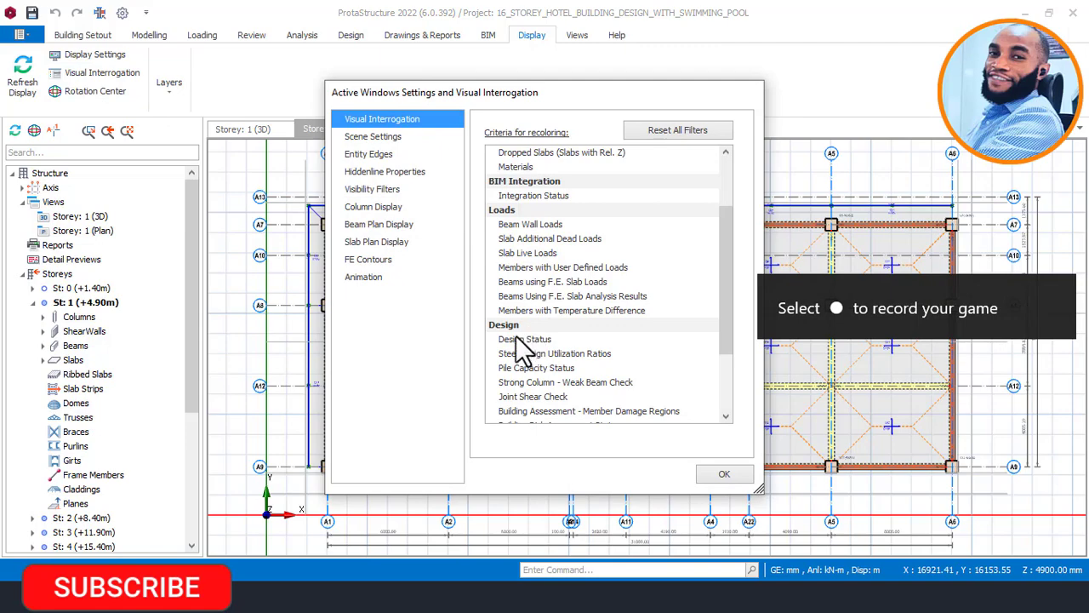
pyautogui.click(525, 339)
pyautogui.click(725, 474)
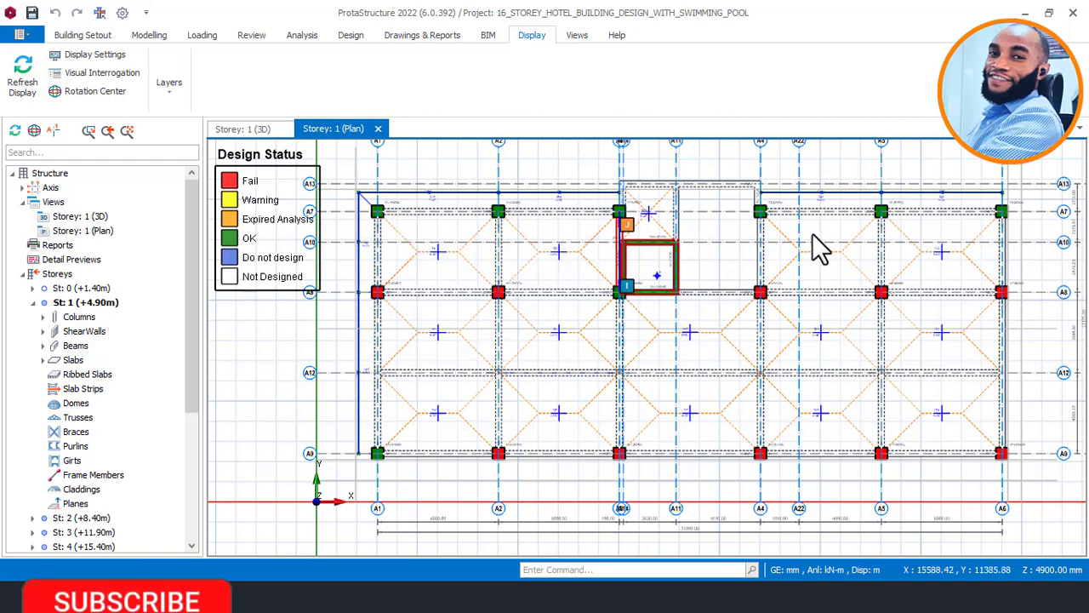
pyautogui.scroll(2, 888, 218)
pyautogui.scroll(-2, 846, 213)
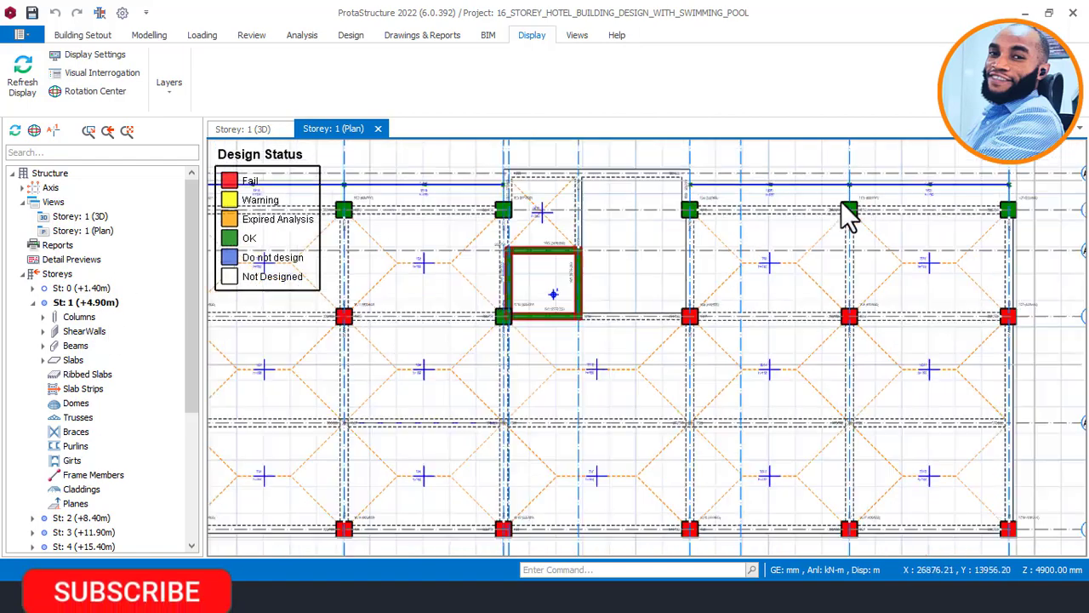
pyautogui.scroll(1, 975, 310)
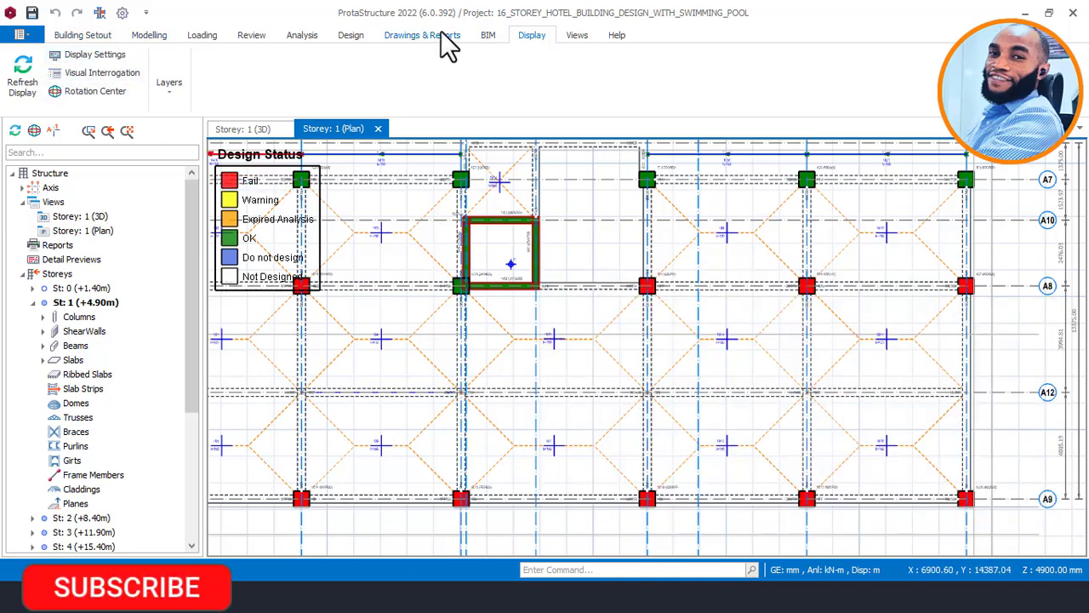
pyautogui.click(354, 36)
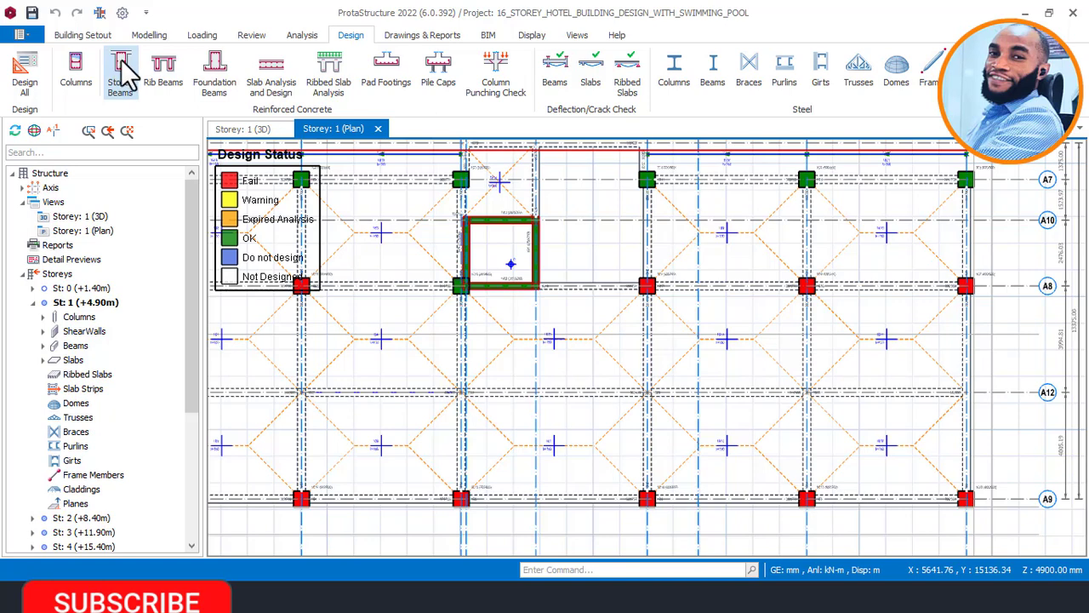
# Open the RC Beam Design table for Beams and select the first beam group on axis A1.
pyautogui.click(72, 346)
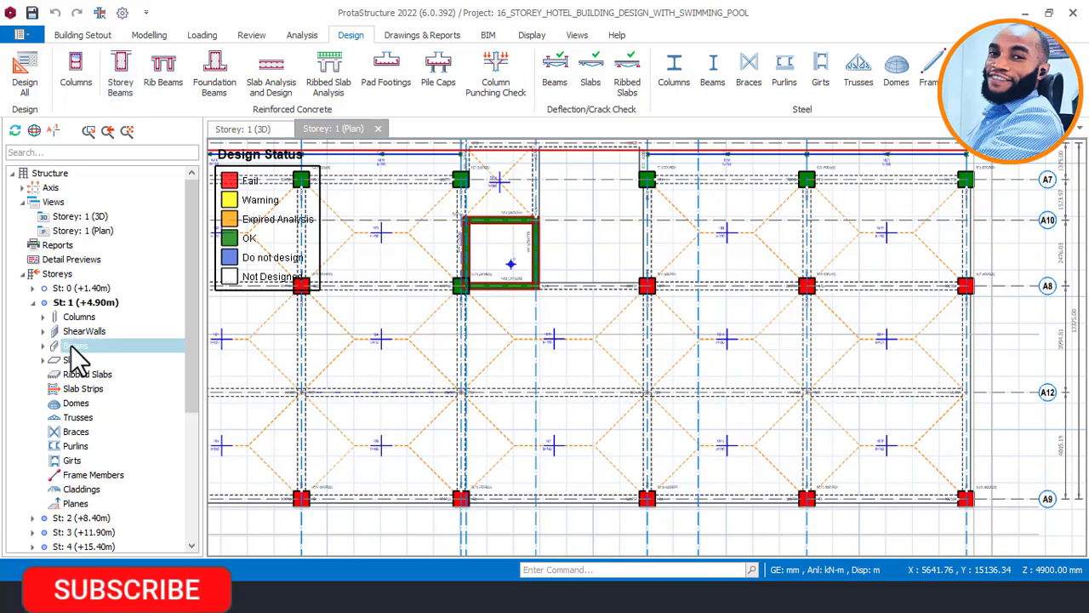
pyautogui.rightClick(75, 357)
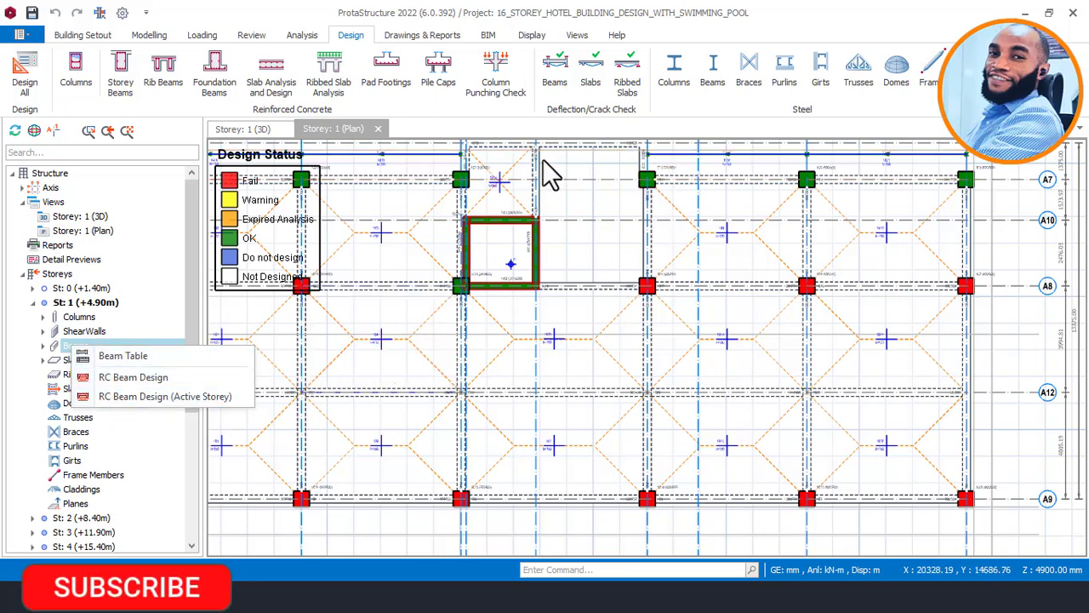
pyautogui.click(132, 377)
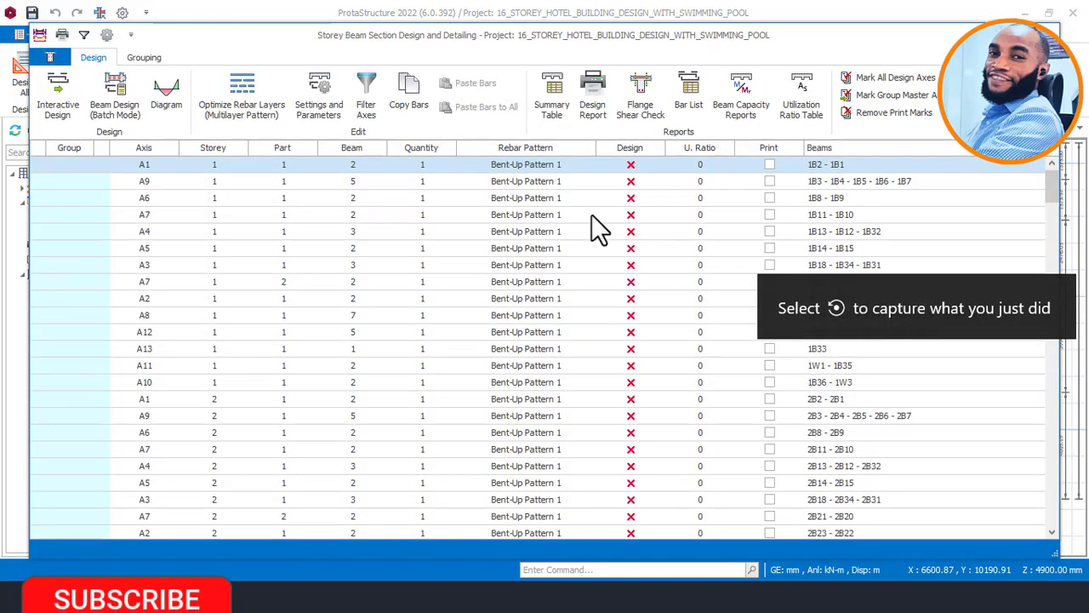
pyautogui.scroll(-6, 622, 205)
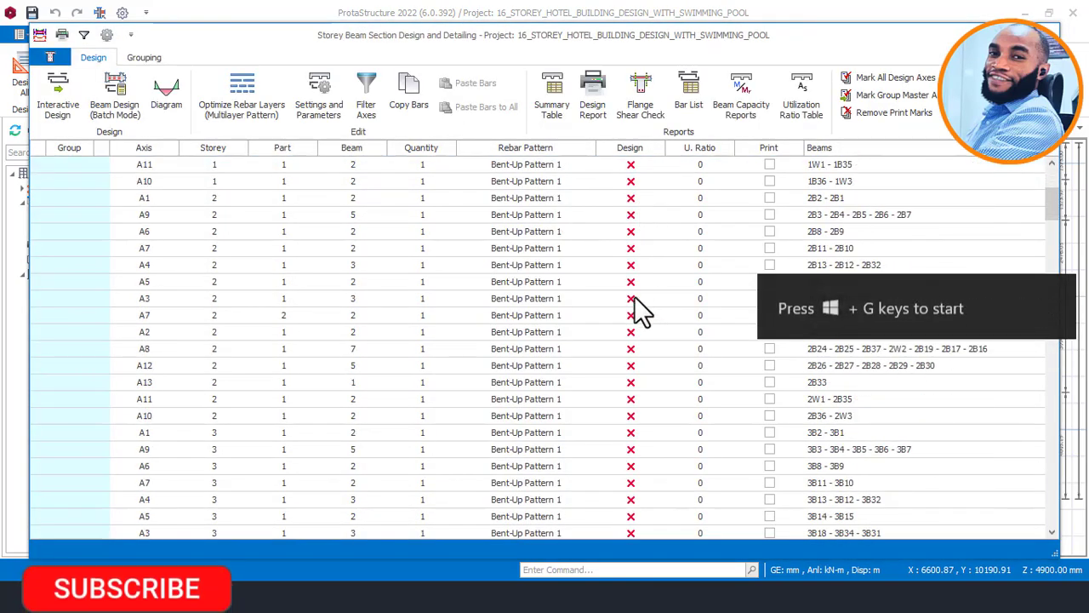
pyautogui.scroll(-1, 634, 294)
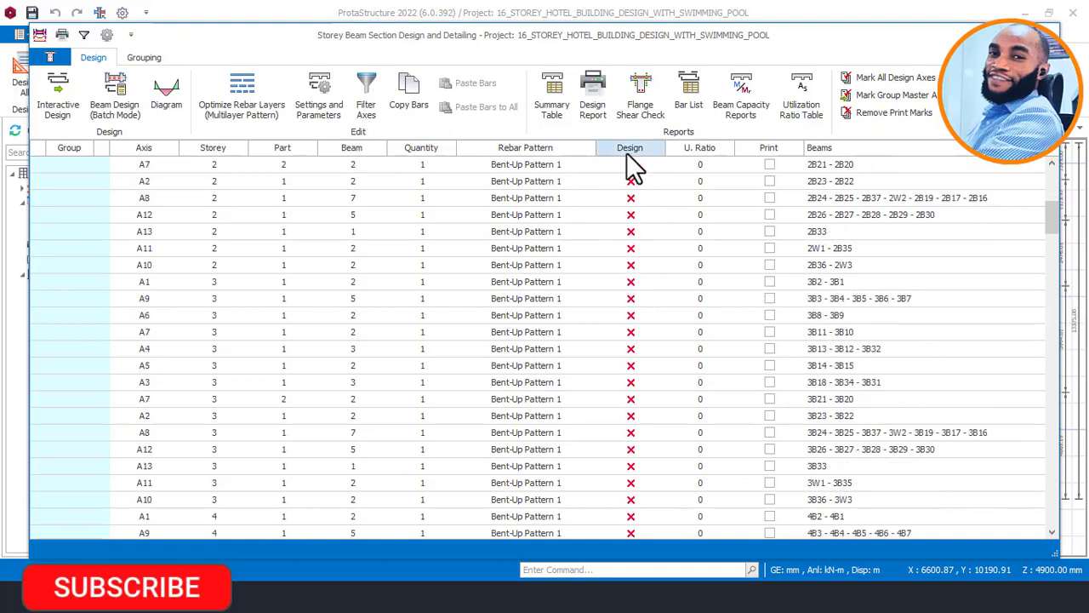
pyautogui.scroll(7, 629, 187)
pyautogui.click(619, 163)
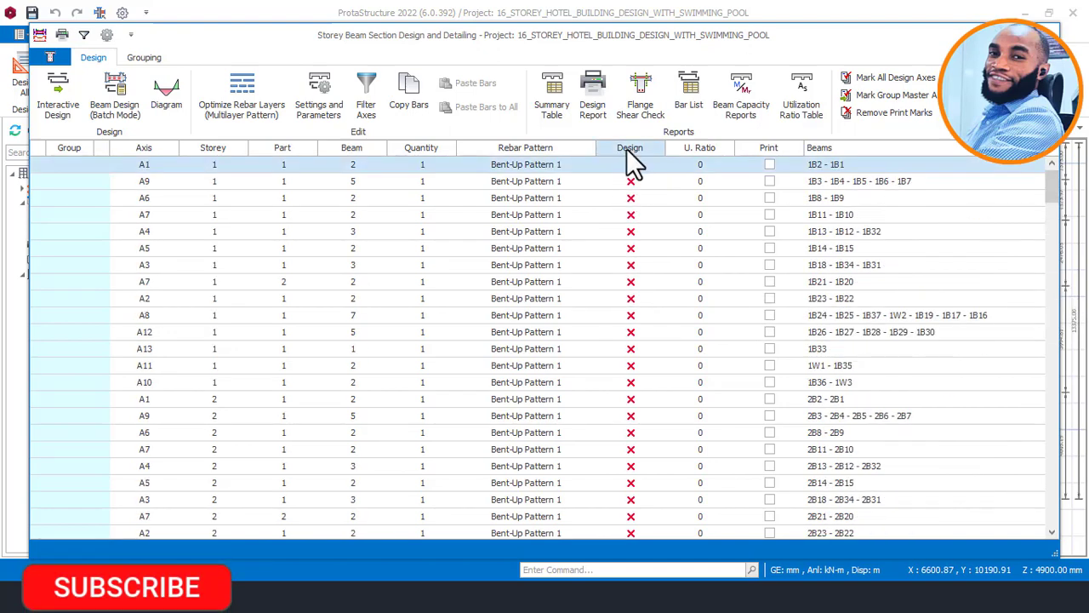
# Set up Batch Mode beam design for All Storeys with Re-select All Bars.
pyautogui.click(120, 91)
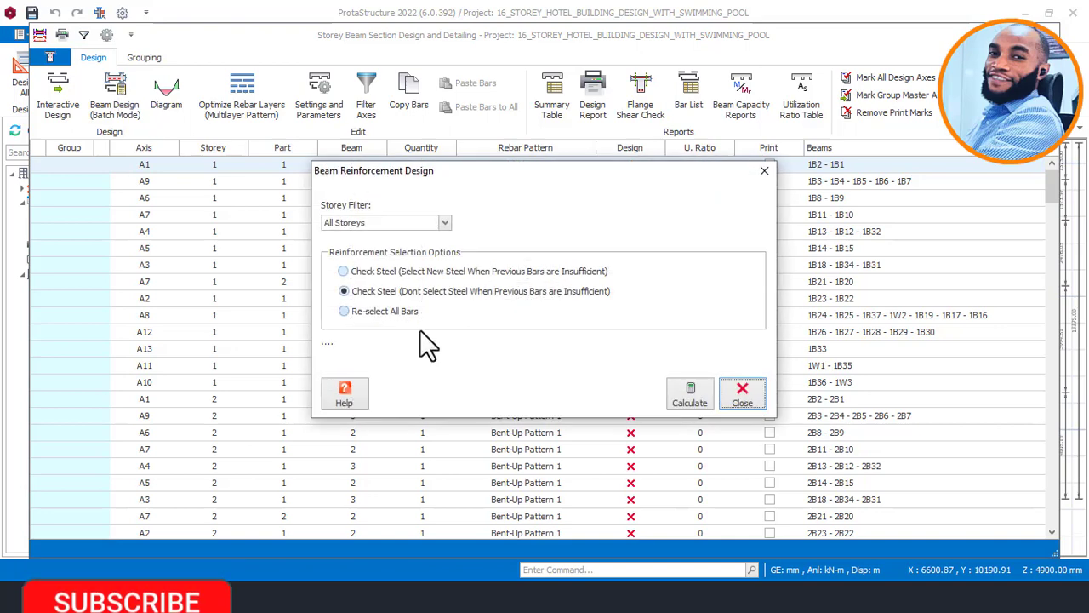
pyautogui.click(354, 313)
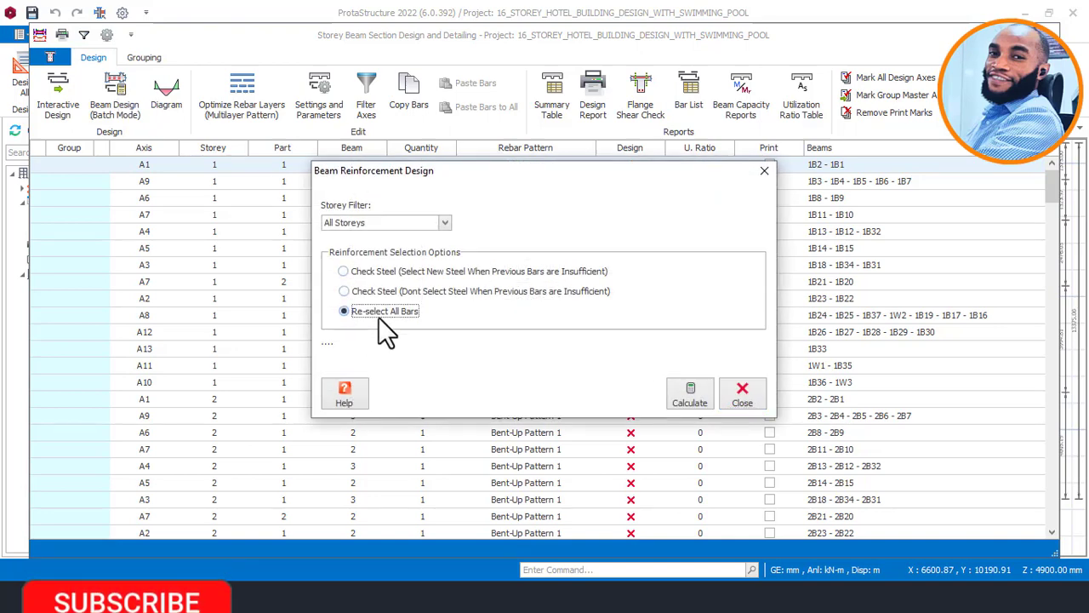